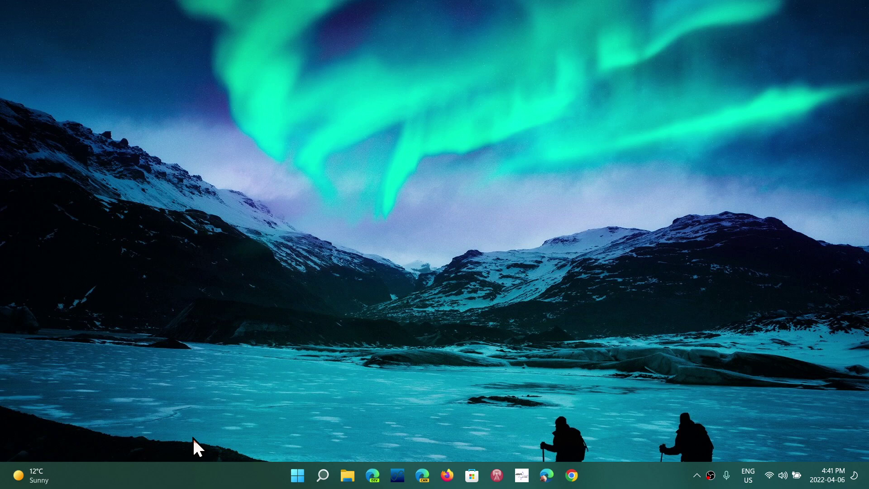
Open the taskbar search panel to look up winver
left_click(324, 476)
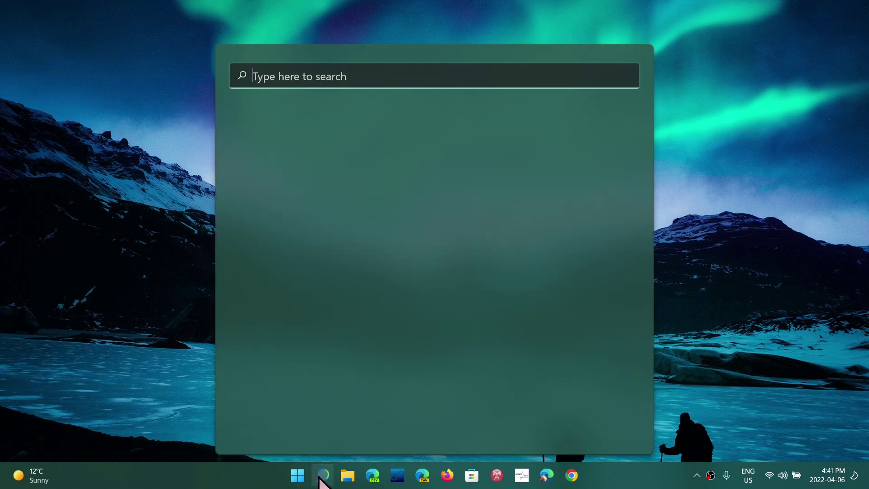
type("winver")
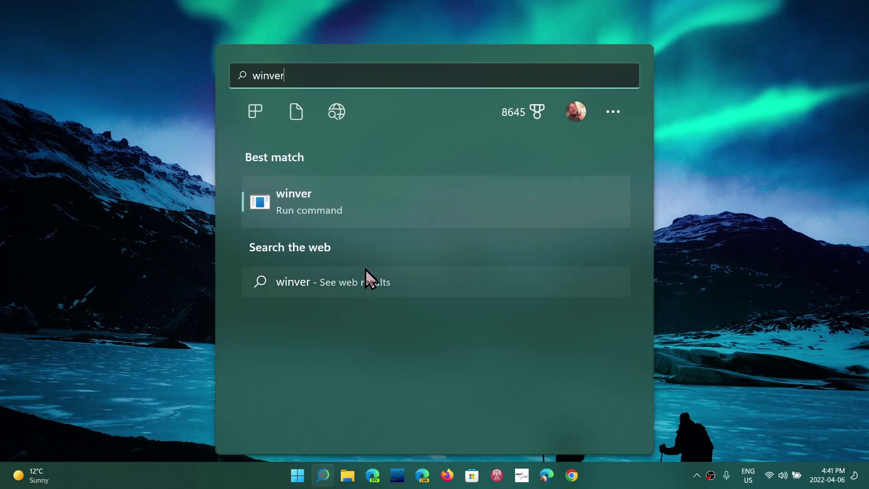
Launch winver, move the About Windows dialog to the screen centre, then close it
left_click(386, 216)
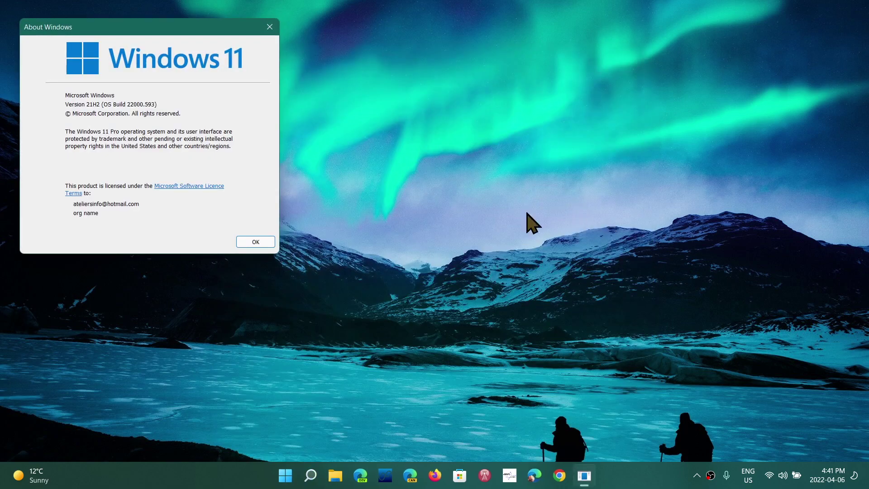
left_click_drag(180, 31, 448, 173)
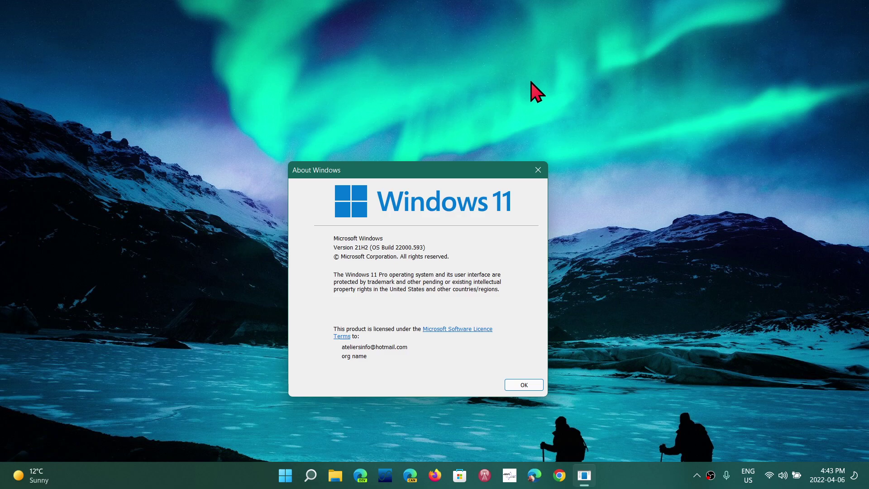
left_click(538, 170)
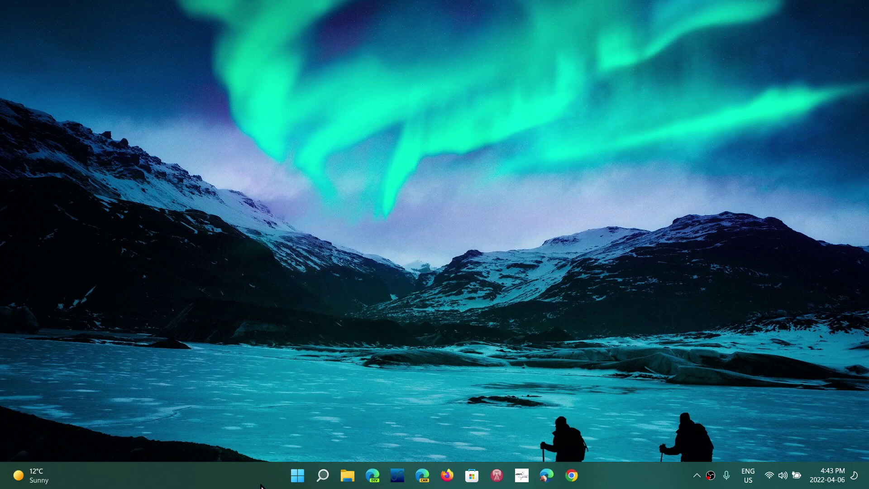
Open the Win+X quick-access menu from the Start button
right_click(297, 475)
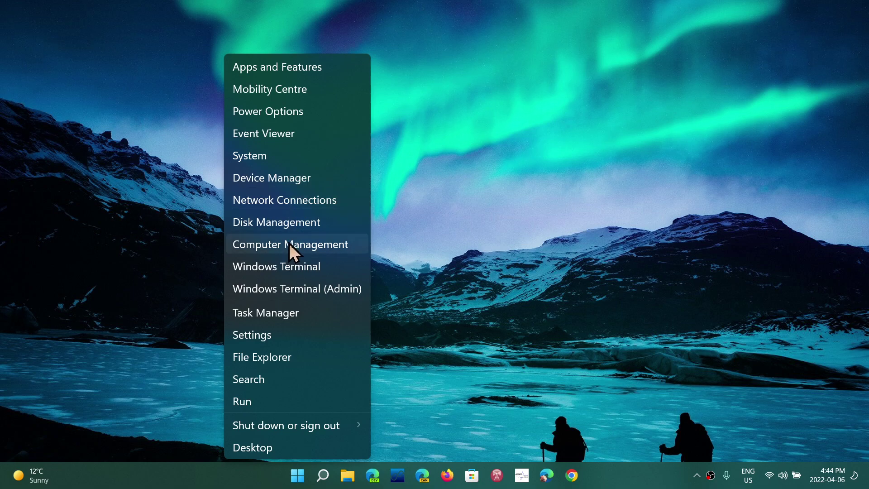
Open Device Manager and collapse the Network adapters category
left_click(291, 178)
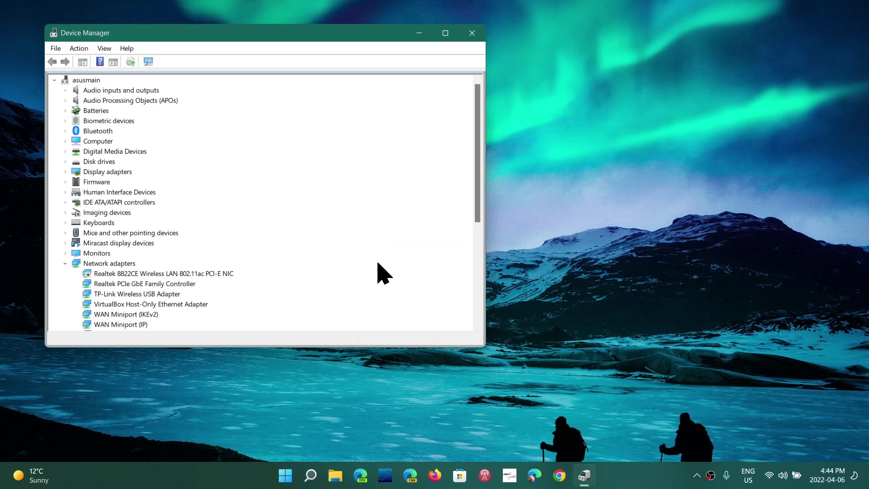
left_click(66, 264)
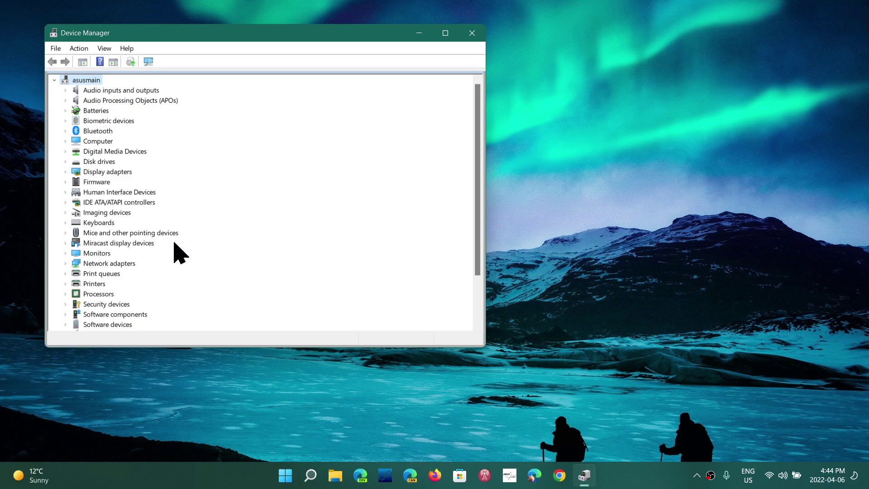
Expand Processors to list the AMD Ryzen 7 4800H with Radeon Graphics entries
left_click(65, 294)
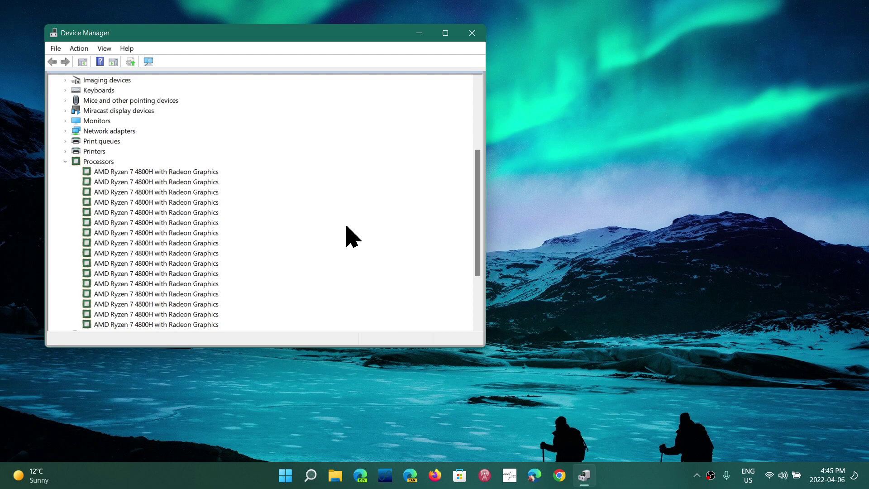
Close the Device Manager window to return to the bare desktop
left_click(472, 33)
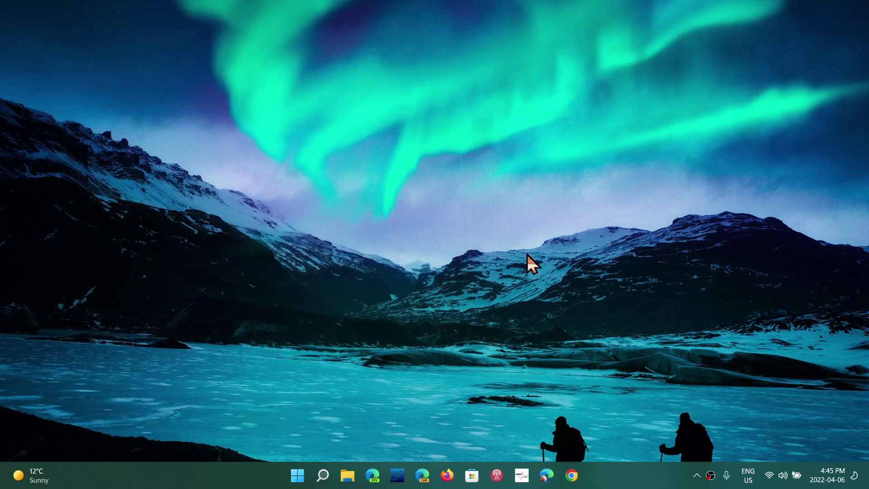